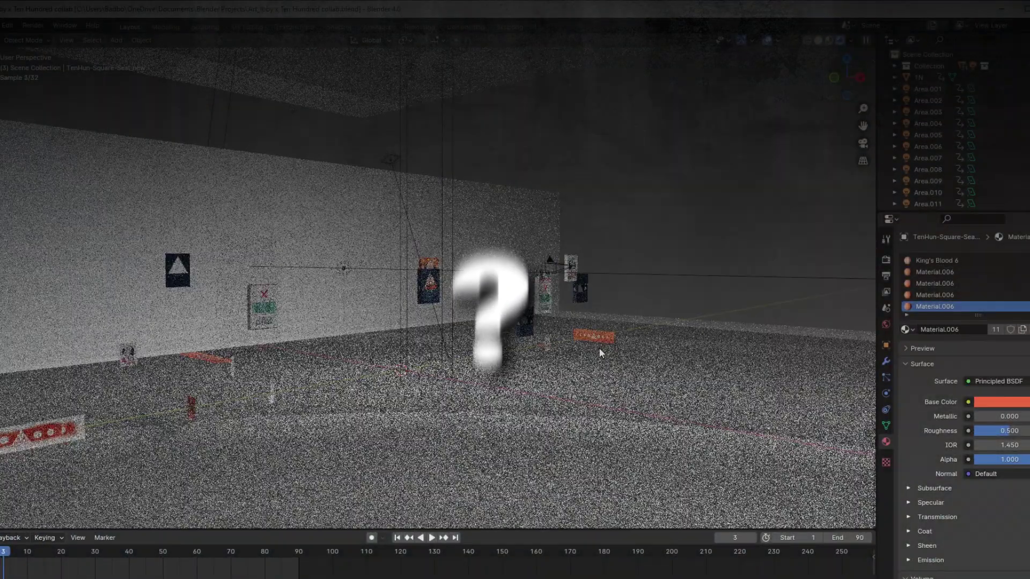
pyautogui.click(581, 290)
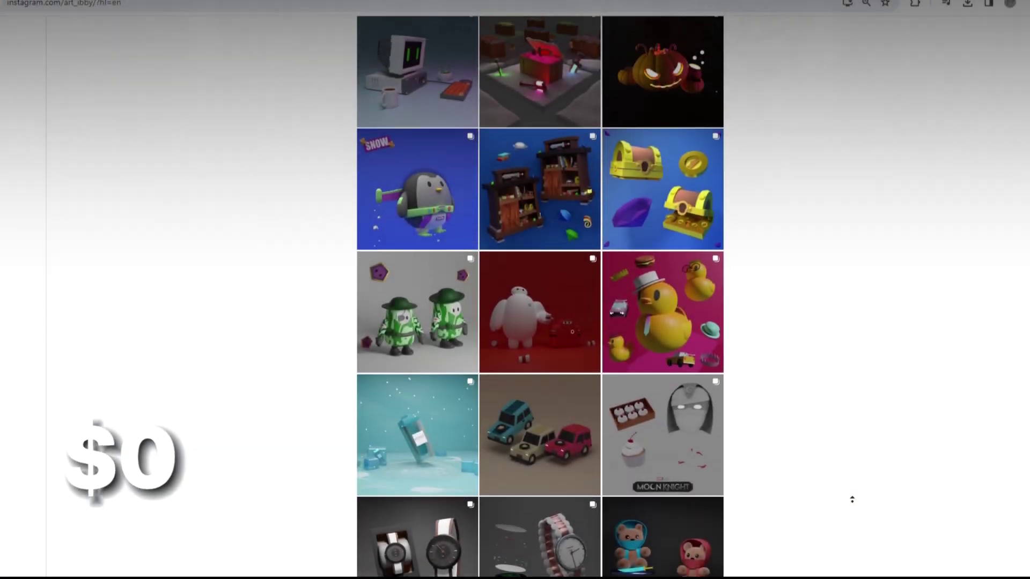
pyautogui.scroll(9, 852, 499)
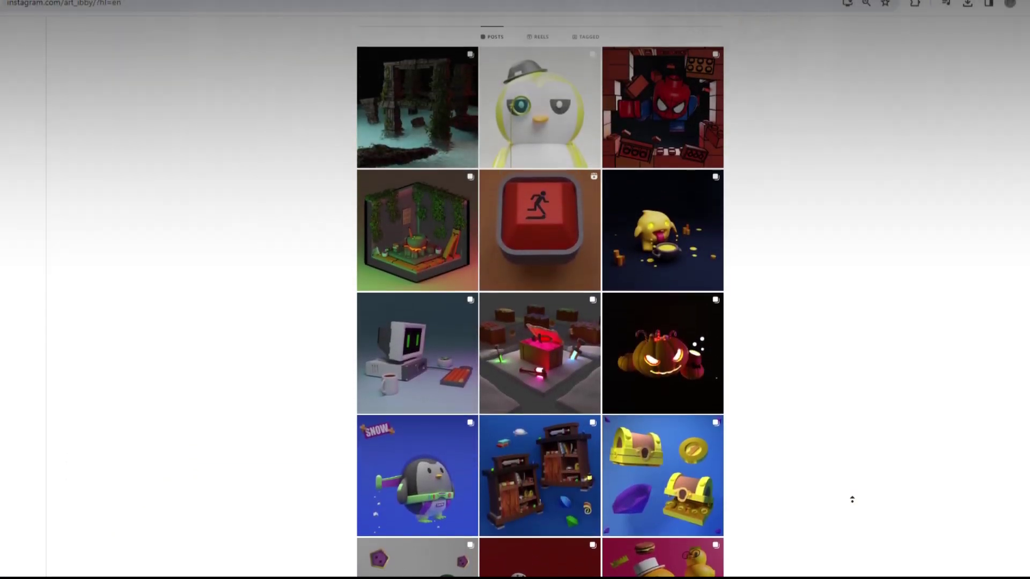
pyautogui.scroll(2, 852, 499)
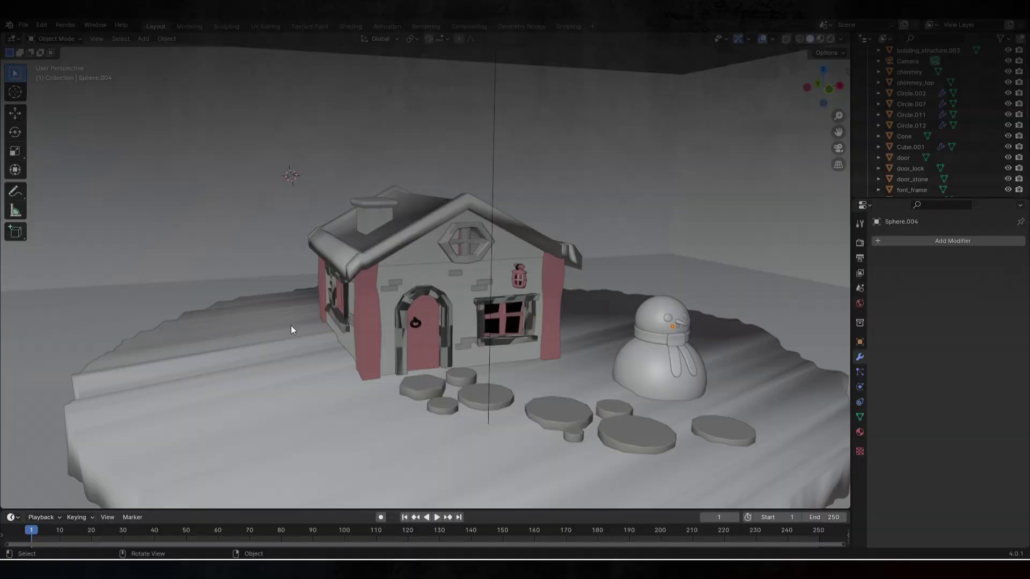
# Show the snowy house scene in rendered shading and look at the house, snowman and base from the other side
pyautogui.scroll(-4, 470, 308)
pyautogui.moveTo(470, 308); pyautogui.dragTo(493, 320, button='middle')
pyautogui.scroll(3, 375, 311)
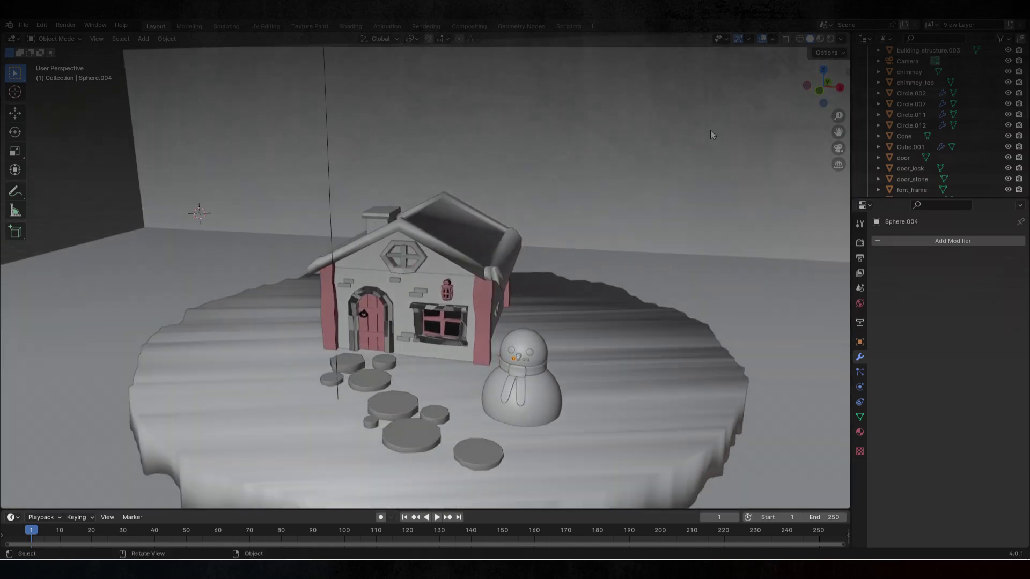
pyautogui.click(831, 39)
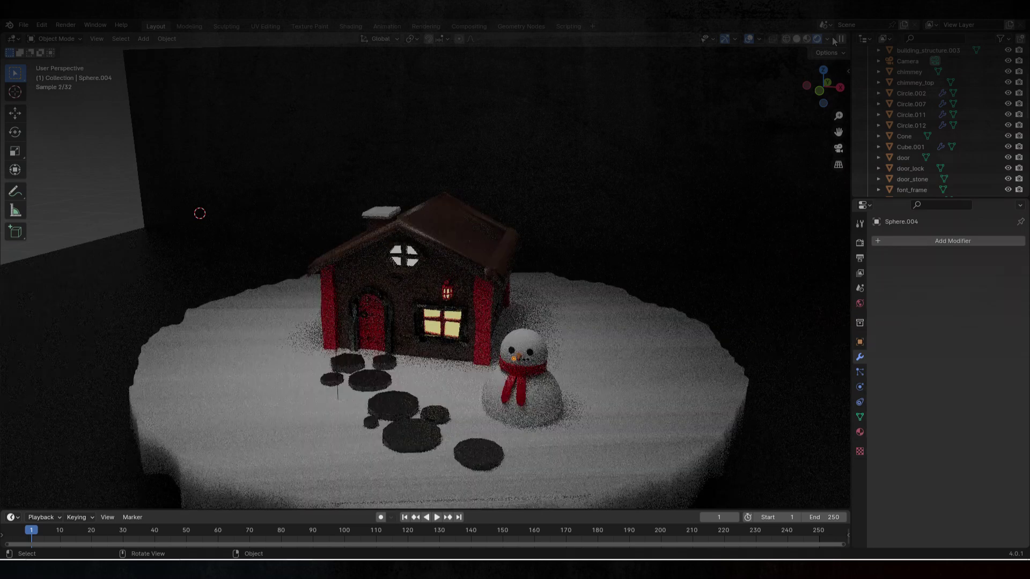
pyautogui.moveTo(669, 273); pyautogui.dragTo(722, 268, button='middle')
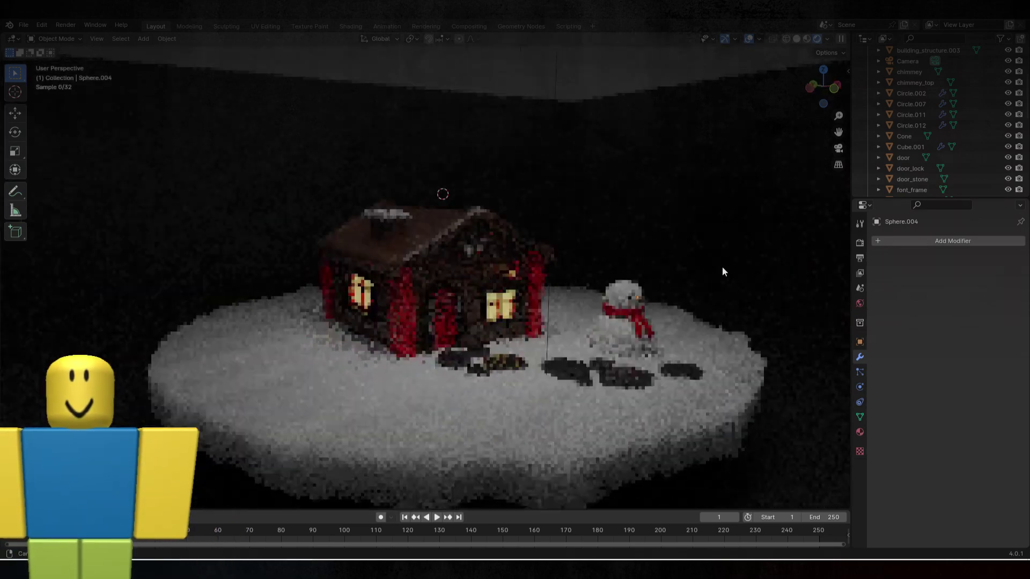
pyautogui.scroll(-3, 718, 272)
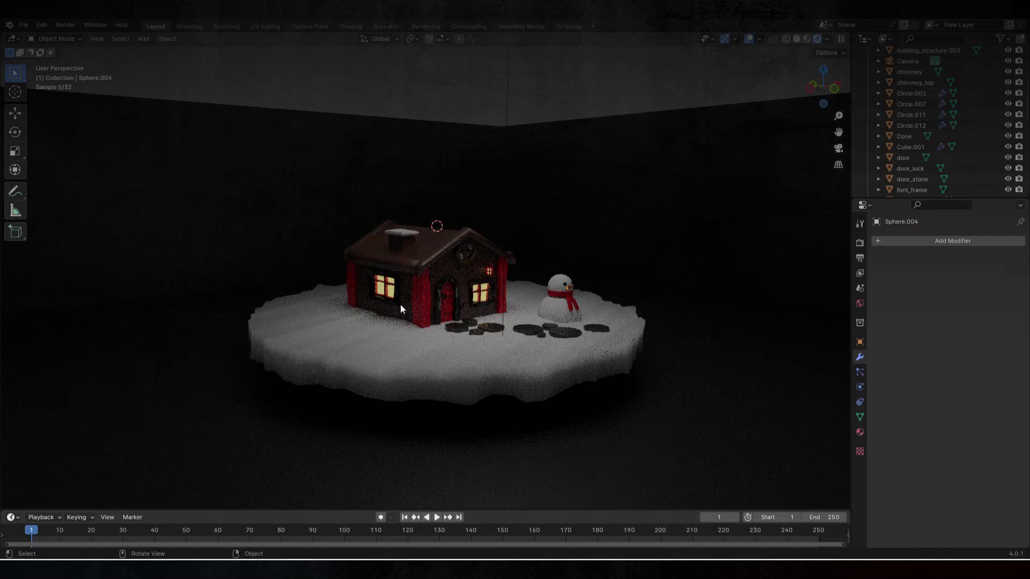
# Try to move the house walls and the roof away from the snowy base, and undo both moves
pyautogui.click(401, 306)
pyautogui.moveTo(437, 322); pyautogui.dragTo(183, 264)
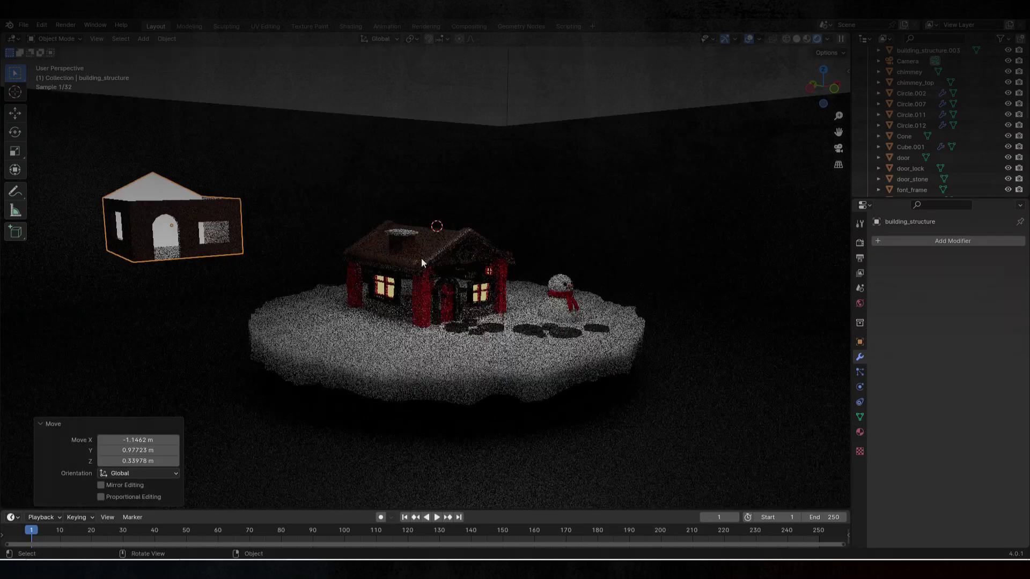
pyautogui.click(420, 259)
pyautogui.press('g')
pyautogui.click(639, 78)
pyautogui.hotkey('ctrl', 'z')
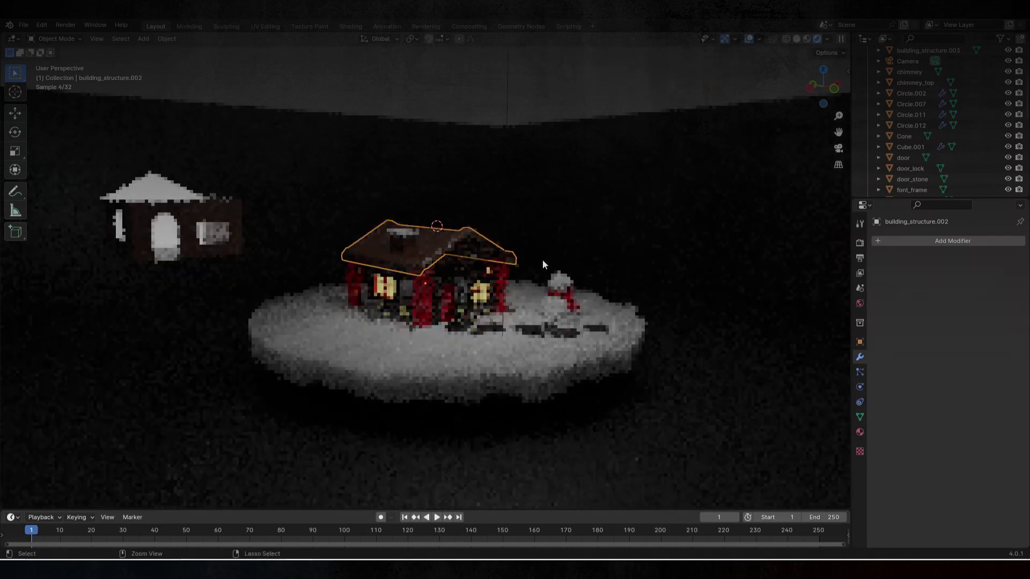
pyautogui.hotkey('ctrl', 'z')
pyautogui.hotkey('ctrl', 'z')
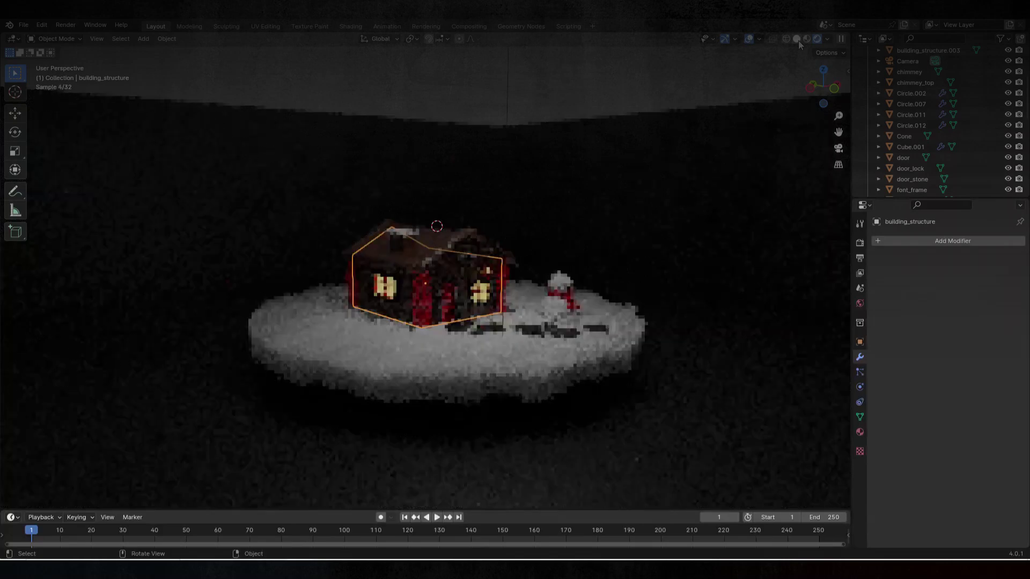
# In solid shading, pull the walls, the roof and the front gable away from the house to separate its parts
pyautogui.click(797, 39)
pyautogui.moveTo(426, 286); pyautogui.dragTo(191, 314)
pyautogui.moveTo(423, 246); pyautogui.dragTo(619, 116)
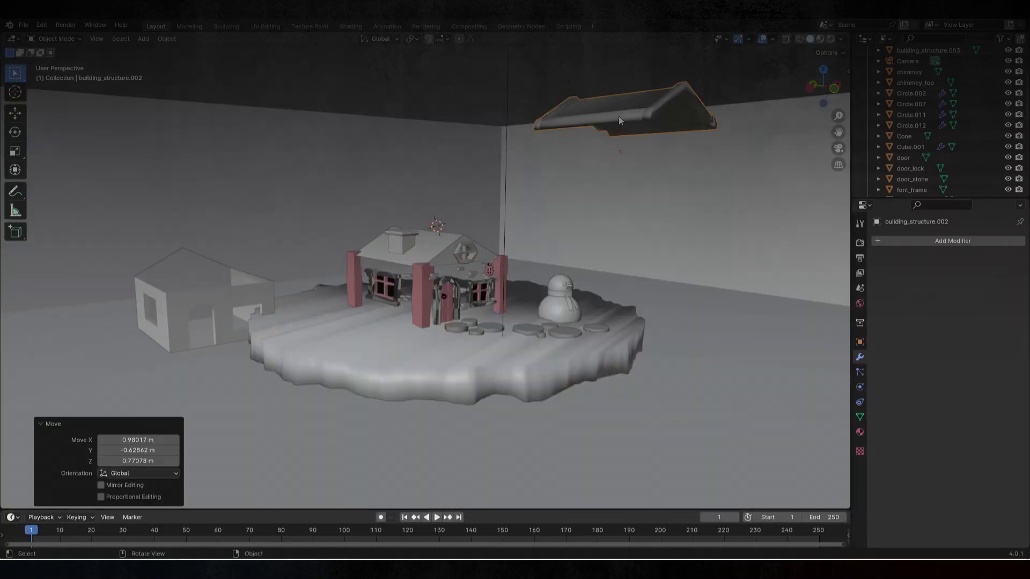
pyautogui.click(418, 243)
pyautogui.press('g')
pyautogui.click(60, 342)
# Try to move the snowman's lower body away, undo all moves of the separated parts and restore rendered shading
pyautogui.moveTo(524, 348); pyautogui.dragTo(472, 358, button='middle')
pyautogui.click(527, 333)
pyautogui.press('g')
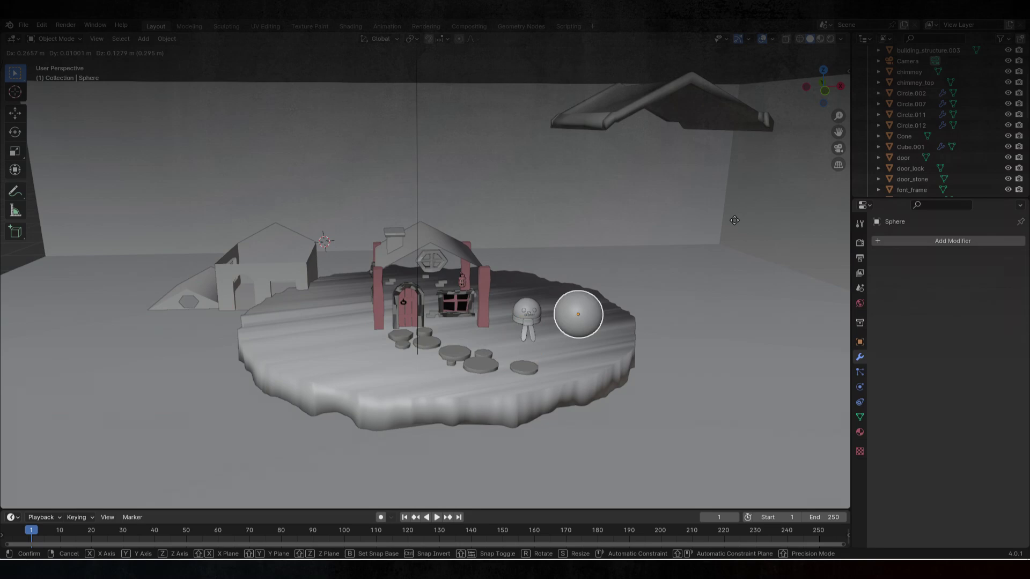
pyautogui.click(752, 216)
pyautogui.hotkey('ctrl', 'z')
pyautogui.hotkey('ctrl', 'z')
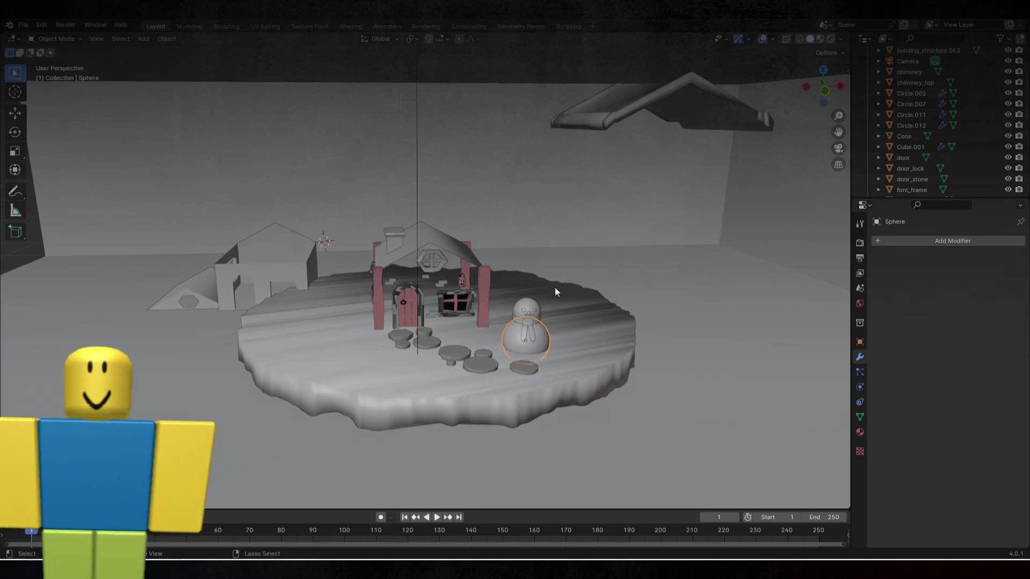
pyautogui.hotkey('ctrl', 'z')
pyautogui.hotkey('ctrl', 'z')
pyautogui.hotkey('ctrl', 'z')
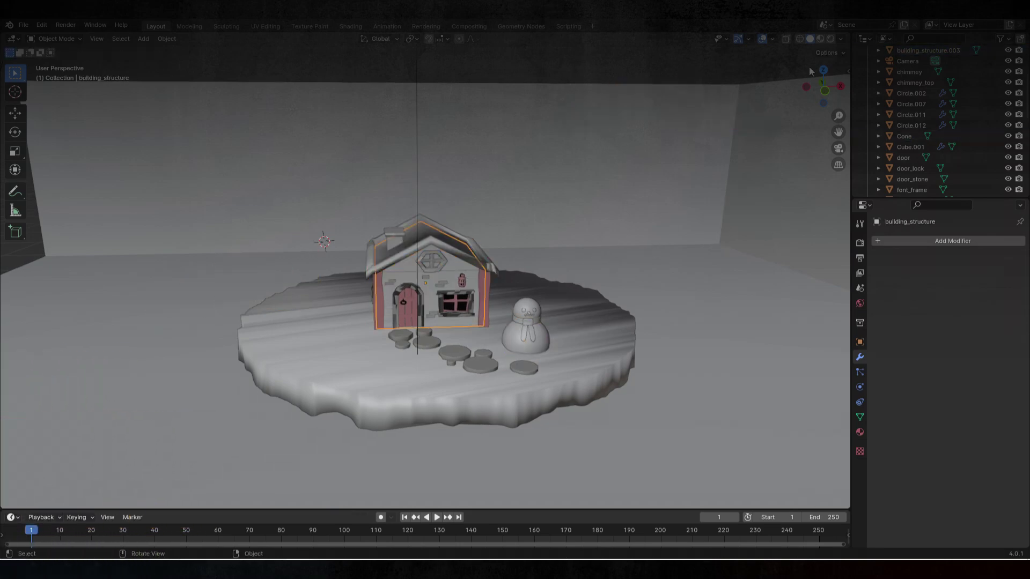
pyautogui.click(830, 39)
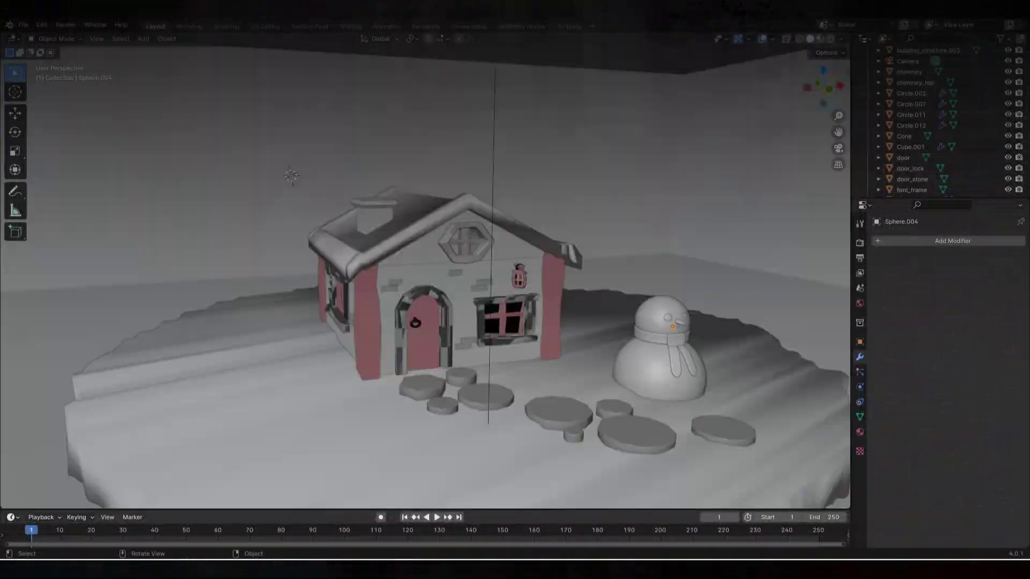
pyautogui.scroll(-6, 452, 305)
pyautogui.moveTo(475, 314); pyautogui.dragTo(472, 291, button='middle')
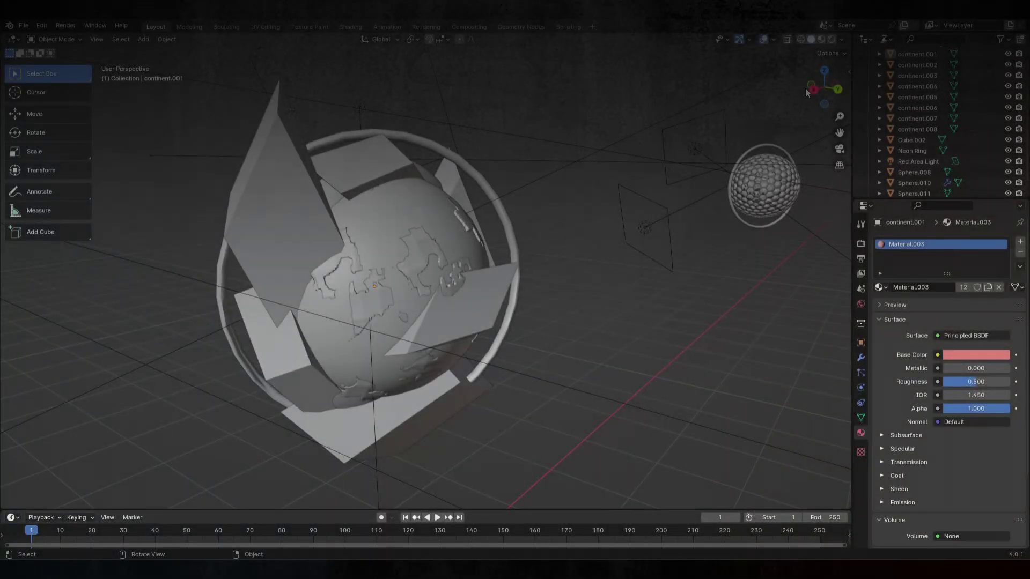
# Show the planet scene in rendered shading and frame the hexagon-patterned planet in the view
pyautogui.click(831, 39)
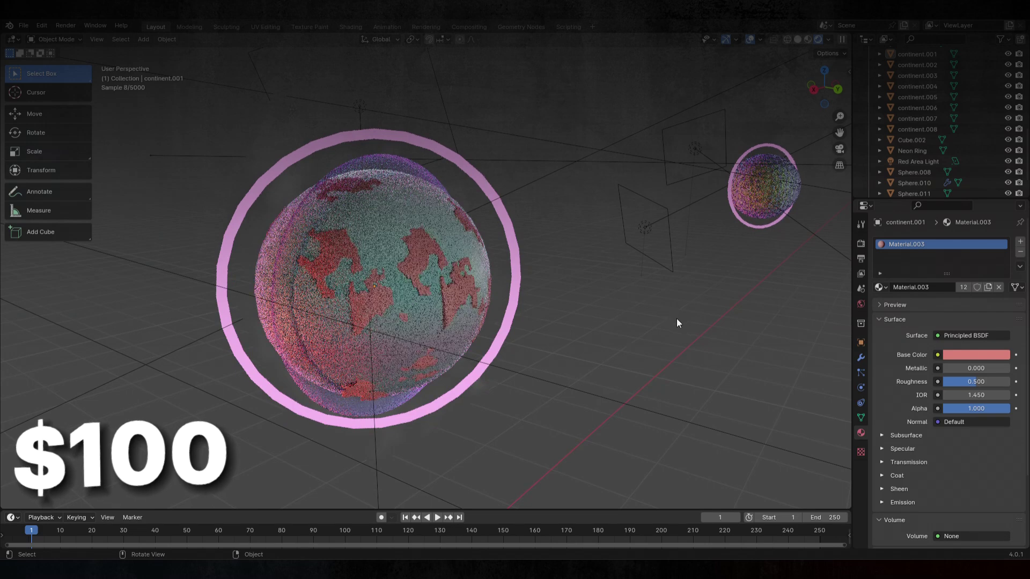
pyautogui.moveTo(674, 320); pyautogui.dragTo(616, 350, button='middle')
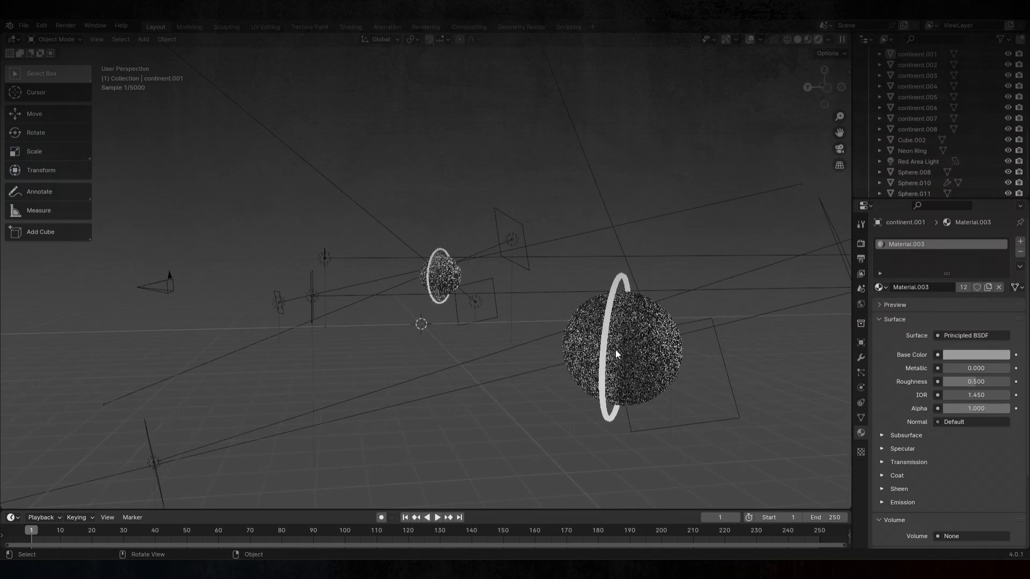
pyautogui.click(639, 359)
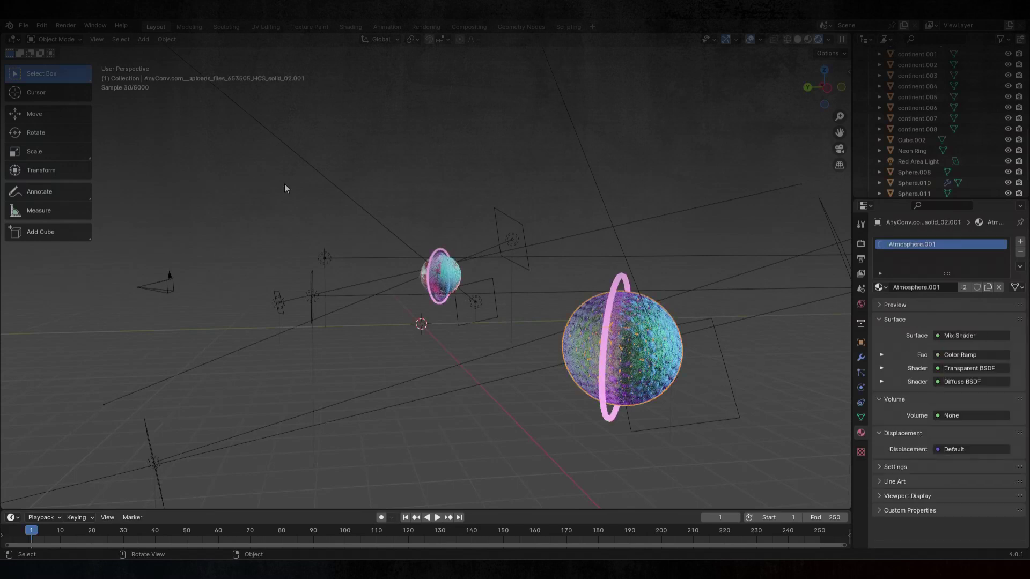
pyautogui.click(95, 40)
pyautogui.click(119, 119)
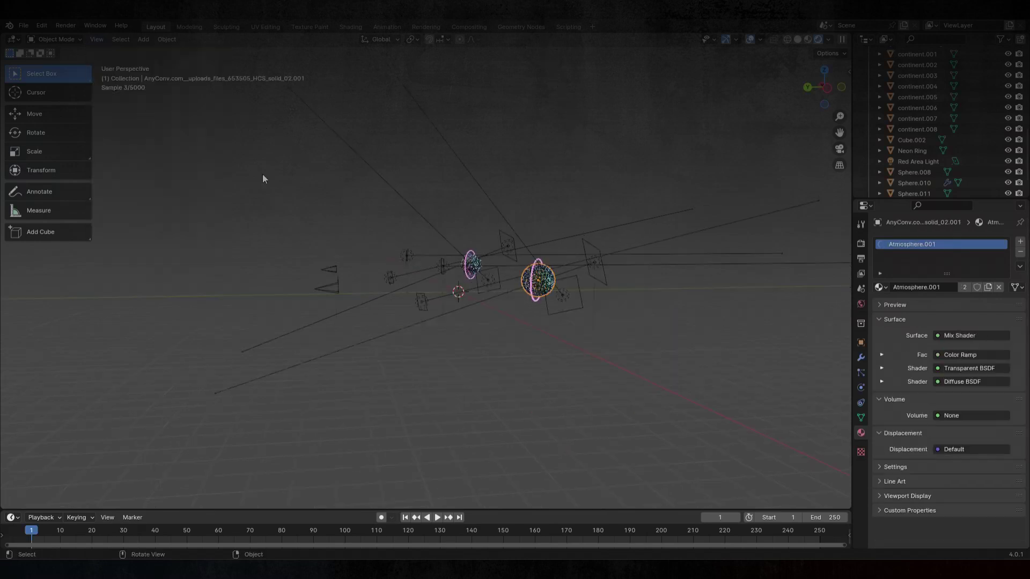
pyautogui.click(97, 39)
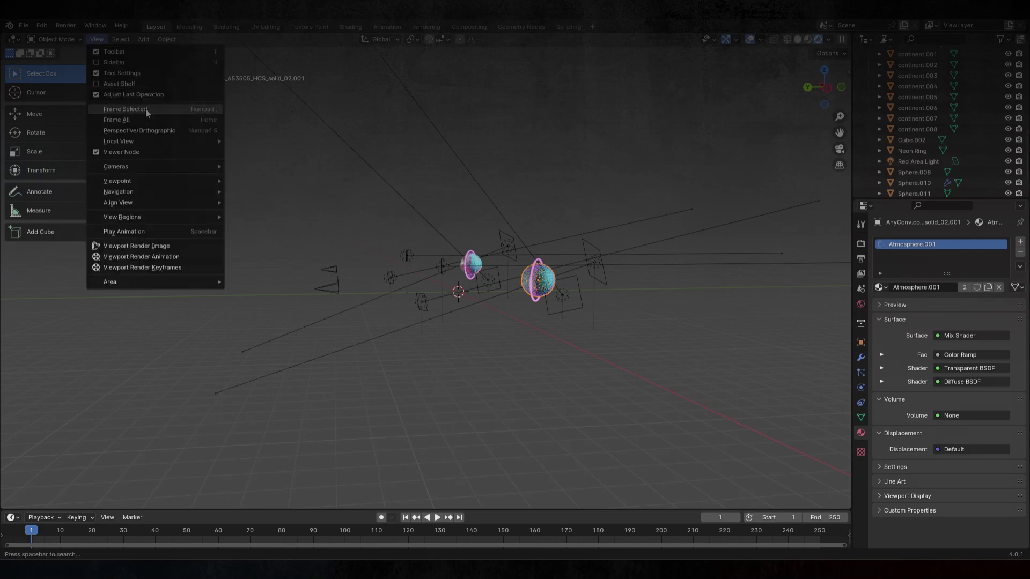
pyautogui.click(125, 109)
pyautogui.scroll(-2, 664, 282)
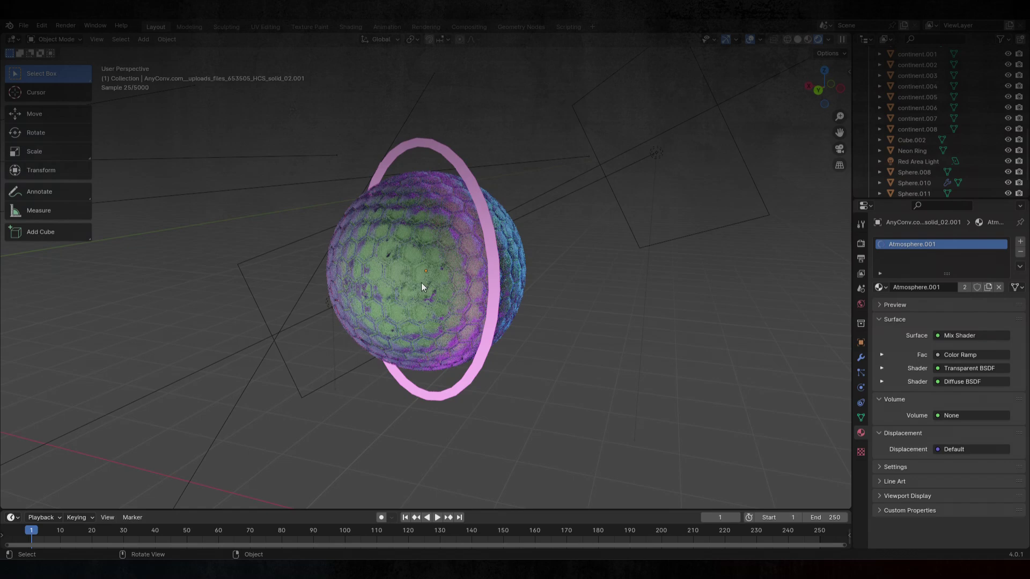
# Frame the other planet, the one with the red continents, in the view
pyautogui.scroll(-5, 530, 313)
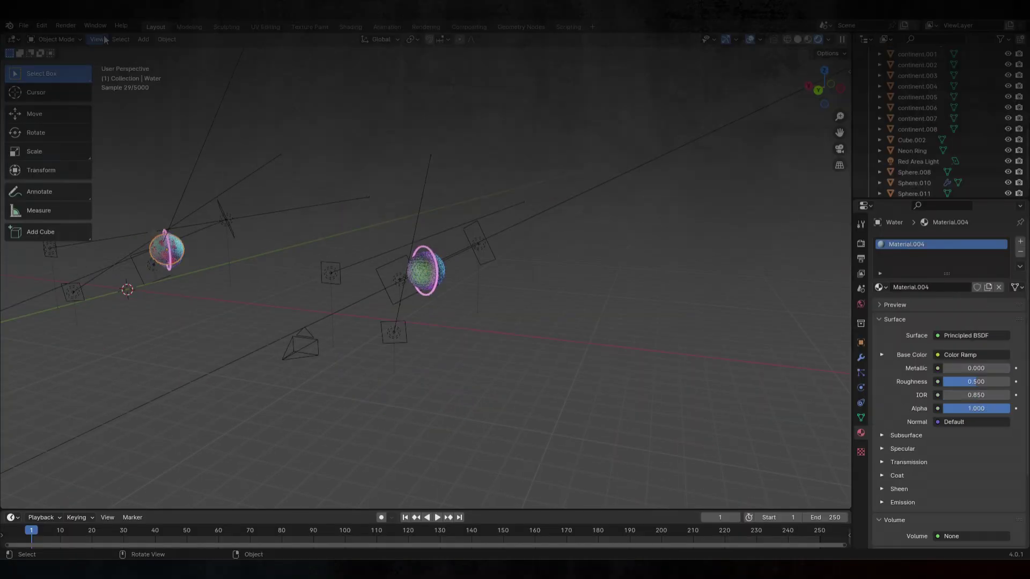
pyautogui.click(97, 39)
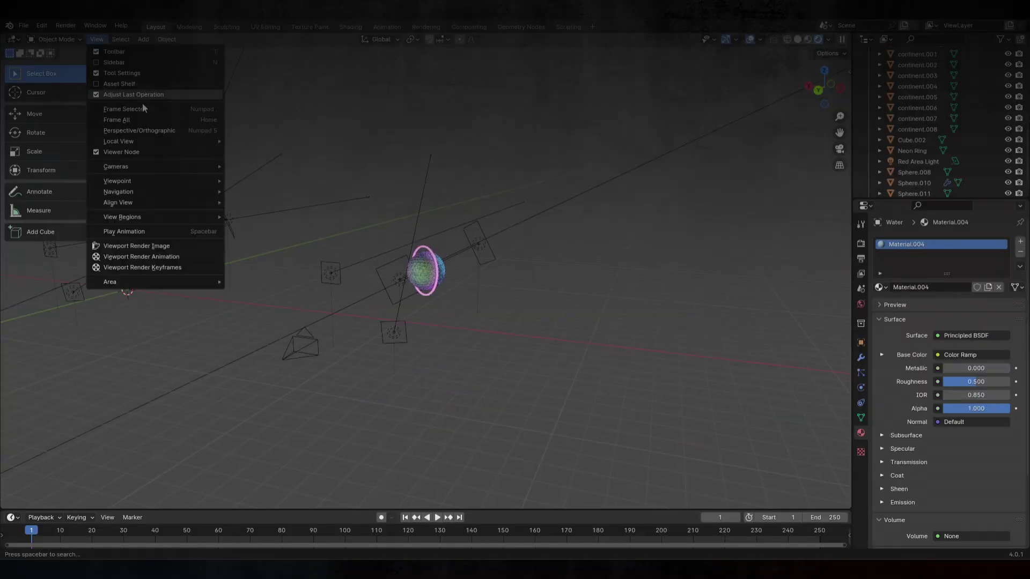
pyautogui.click(123, 112)
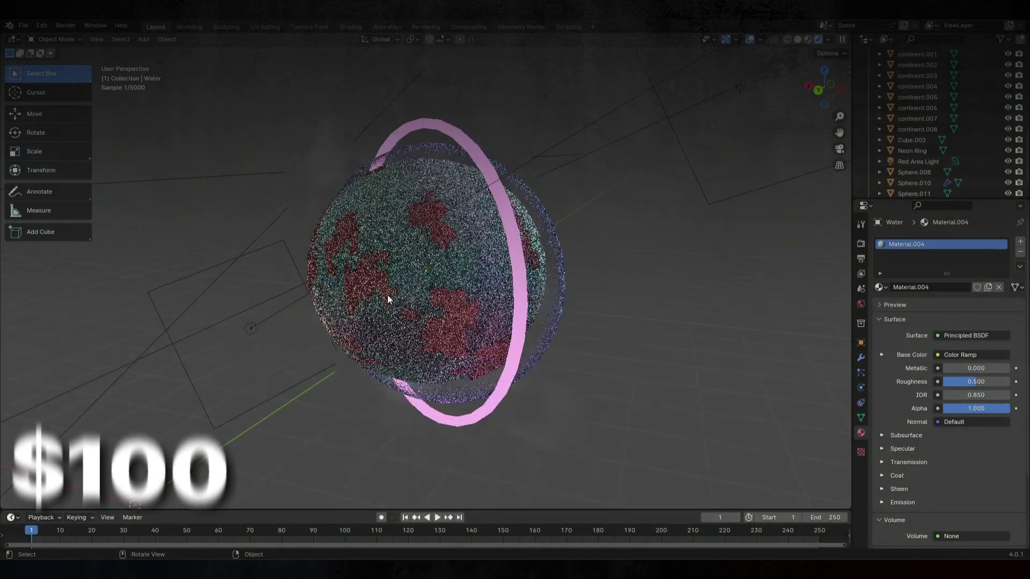
# Move the planet's water sphere by about -0.089 m in X, -0.035 m in Y and -0.005 m in Z
pyautogui.click(387, 296)
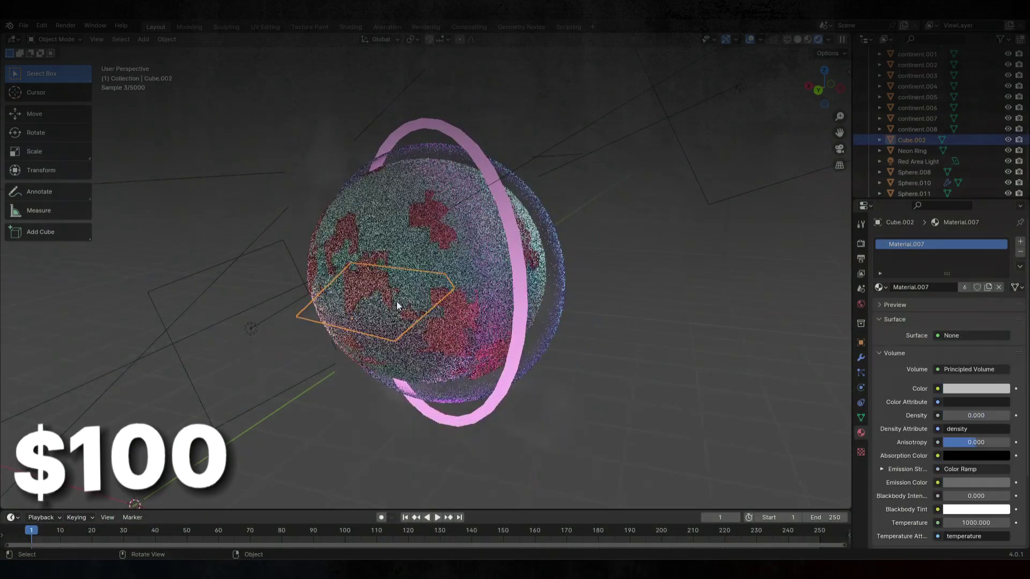
pyautogui.click(330, 237)
pyautogui.press('g')
pyautogui.click(345, 242)
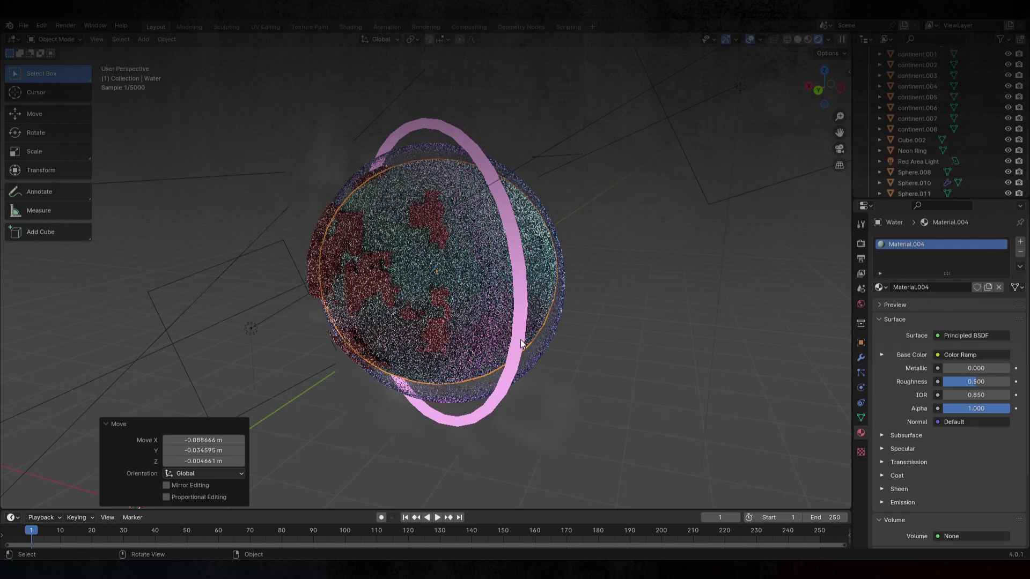
# Select parts of the planet from another side and undo the selections and the water sphere's move
pyautogui.moveTo(525, 345); pyautogui.dragTo(613, 324, button='middle')
pyautogui.click(613, 324)
pyautogui.click(475, 314)
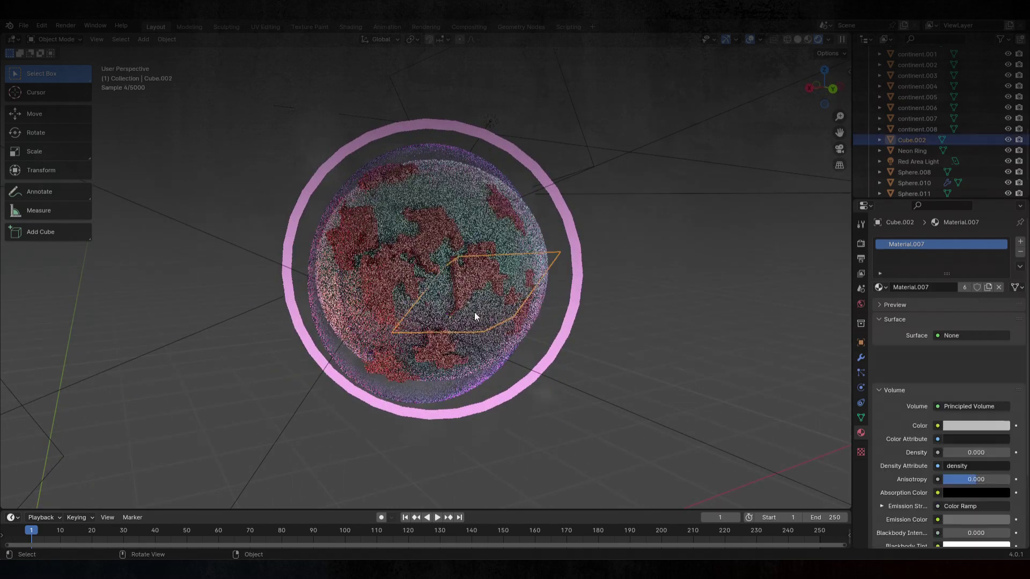
pyautogui.click(428, 237)
pyautogui.click(465, 217)
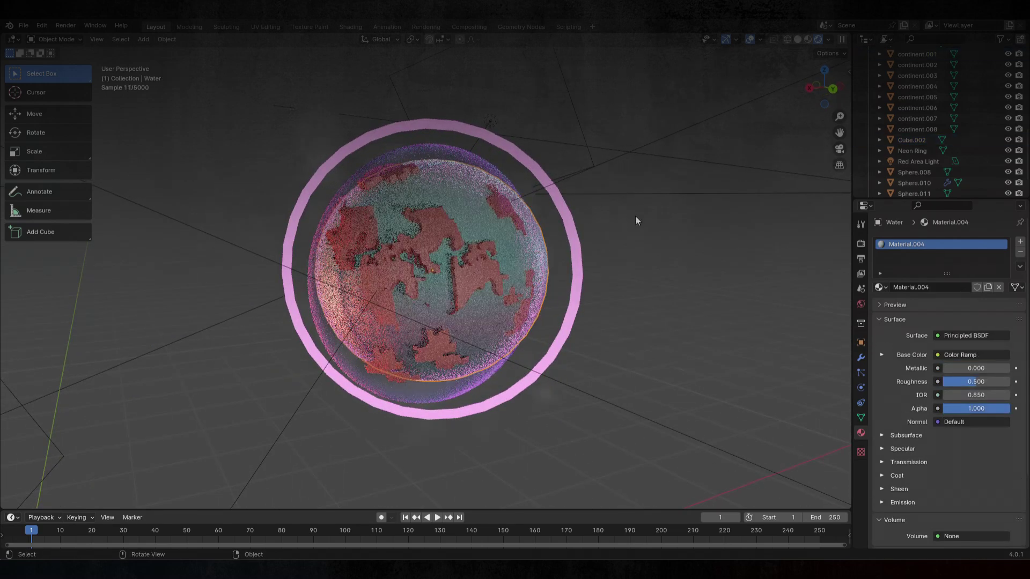
pyautogui.hotkey('ctrl', 'z')
pyautogui.hotkey('ctrl', 'z')
pyautogui.hotkey('ctrl', 'z')
pyautogui.hotkey('ctrl', 'z')
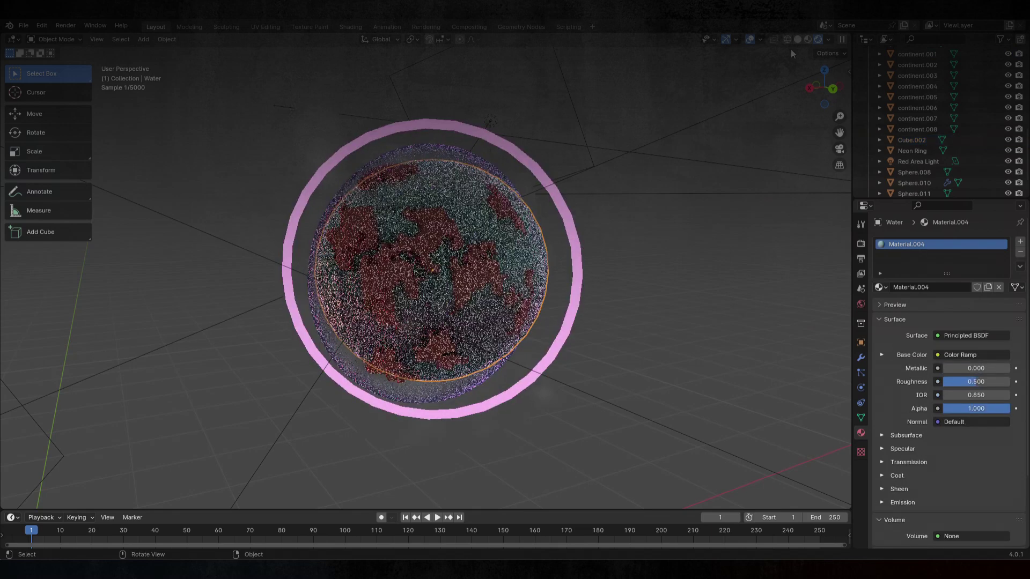
# Check the planet's geometry in solid shading, return to rendered shading and select the blue area light
pyautogui.click(798, 42)
pyautogui.moveTo(670, 226)
pyautogui.mouseDown(button='middle')
pyautogui.moveTo(637, 288)
pyautogui.moveTo(552, 306)
pyautogui.moveTo(561, 292)
pyautogui.mouseUp(button='middle')
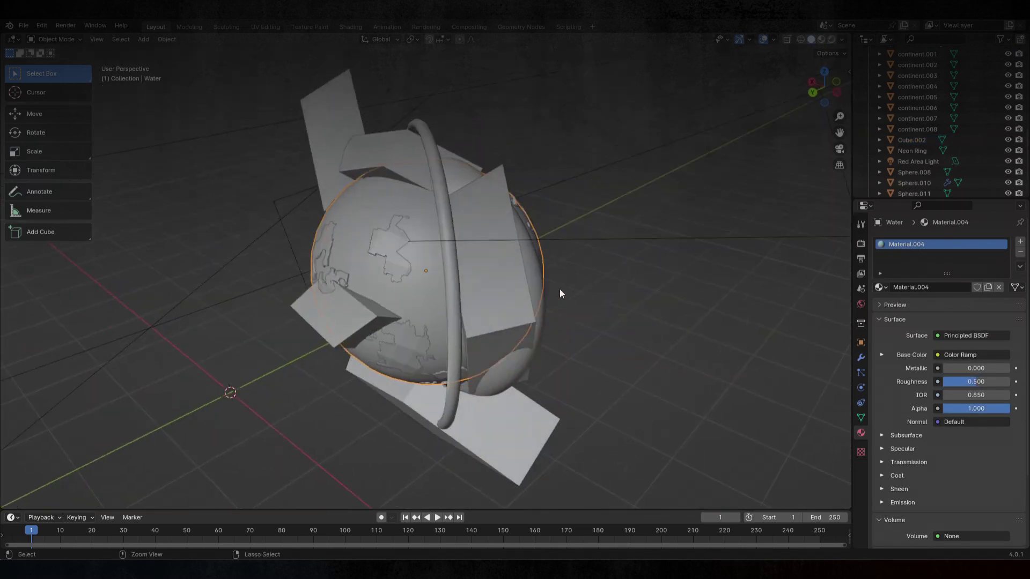
pyautogui.scroll(-3, 560, 291)
pyautogui.click(830, 39)
pyautogui.click(607, 186)
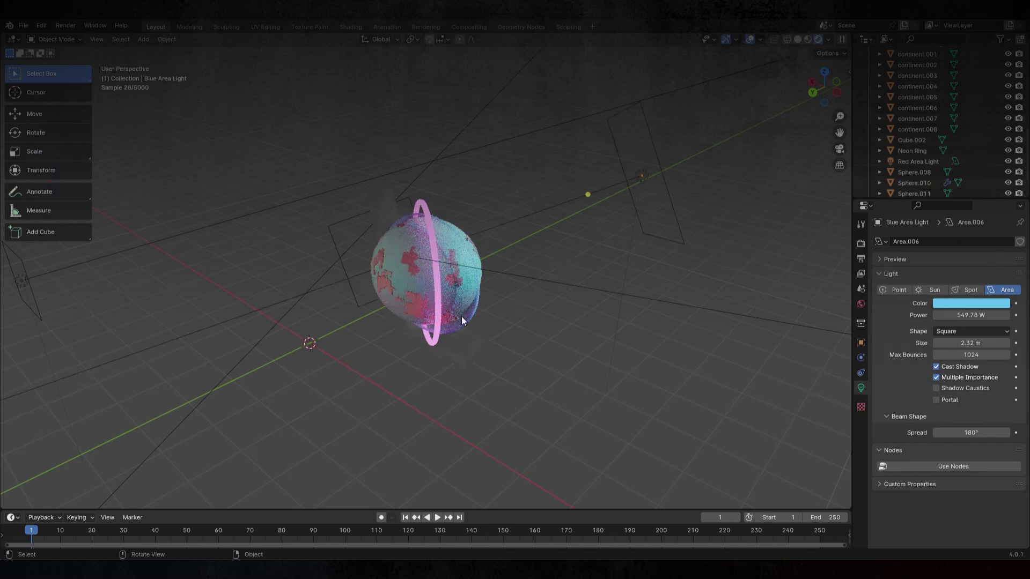
# Set the neon ring material's emission strength to 4.8 and select the atmosphere volume at the planet's underside
pyautogui.click(441, 302)
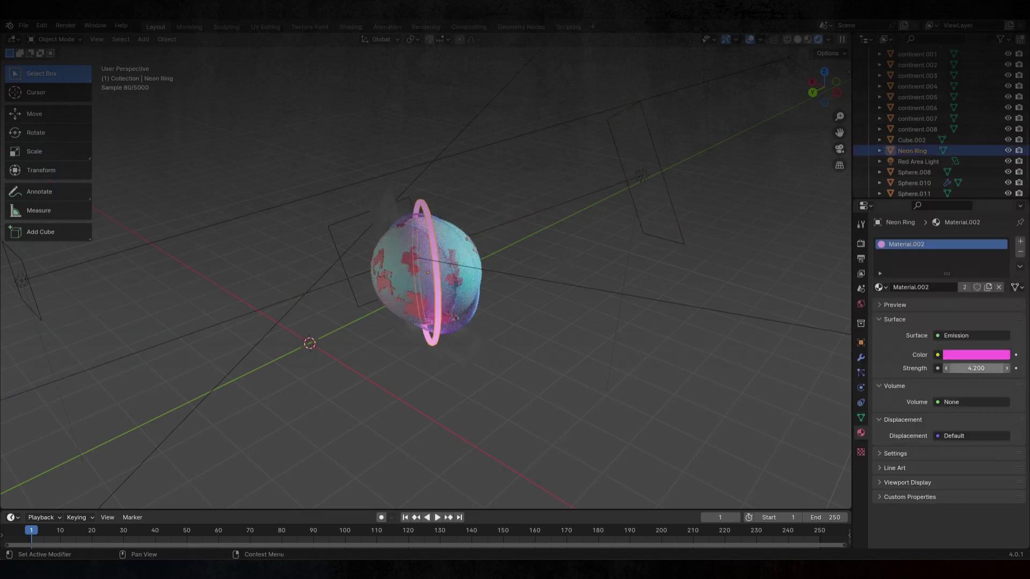
pyautogui.moveTo(976, 368); pyautogui.dragTo(933, 368)
pyautogui.click(599, 376)
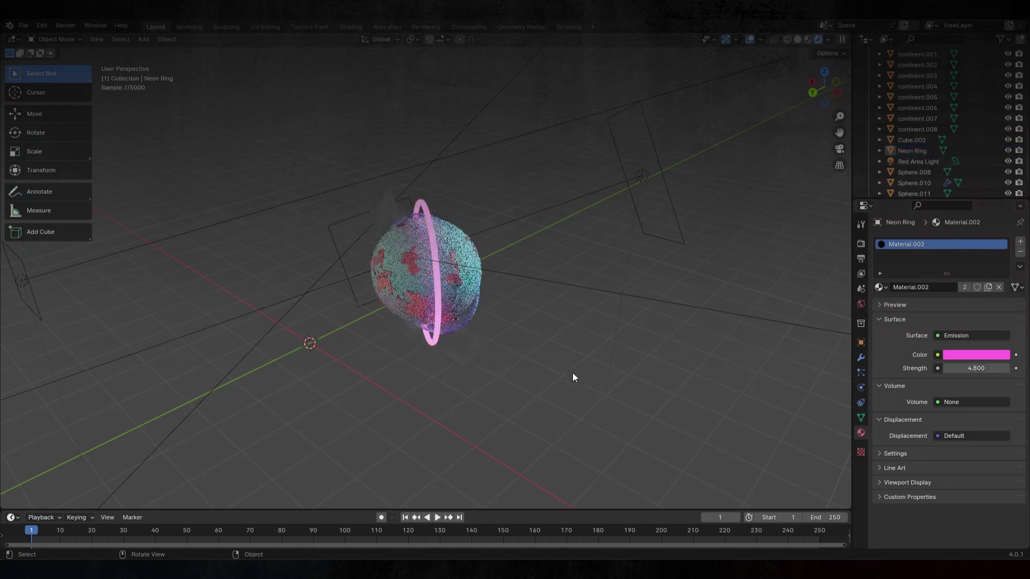
pyautogui.click(438, 348)
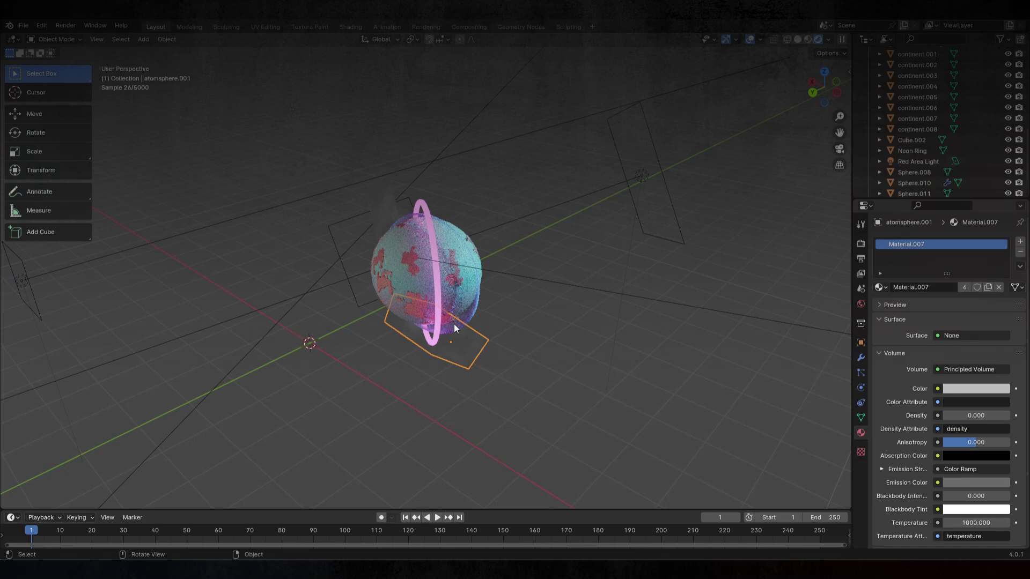
# Set the neon ring material's emission color to a pale yellowish white with hue 0.200, saturation 0.156 and value 1.000
pyautogui.click(436, 307)
pyautogui.click(986, 350)
pyautogui.click(944, 237)
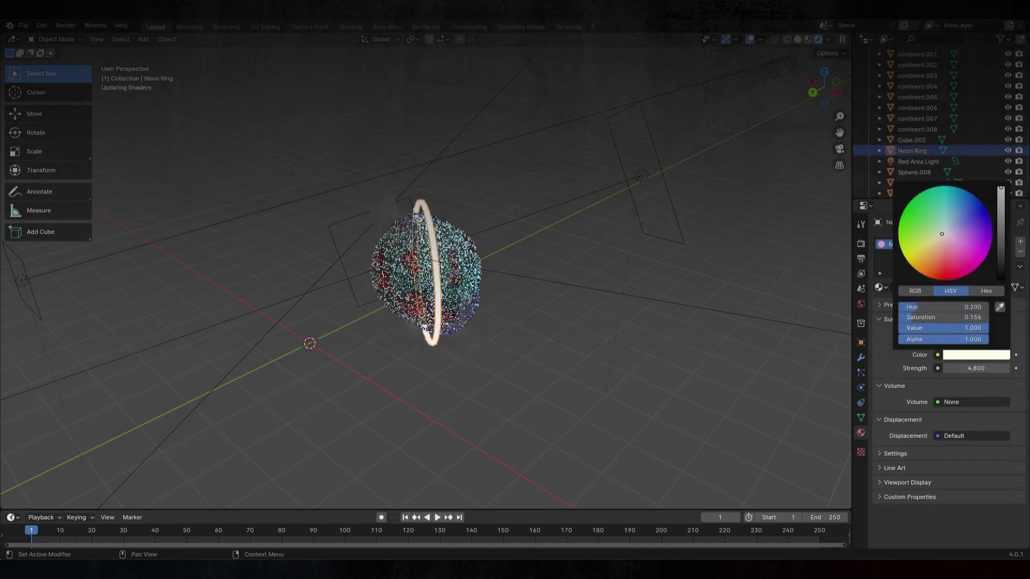
pyautogui.click(530, 349)
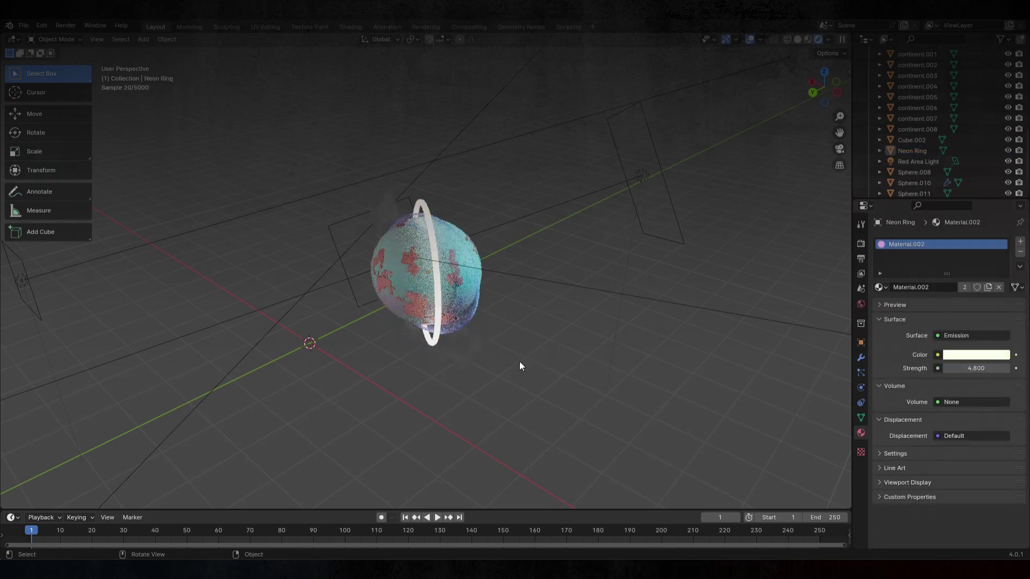
# Examine both ringed planets from several sides, in solid and rendered shading, and look through the scene camera
pyautogui.moveTo(585, 393); pyautogui.dragTo(654, 370, button='middle')
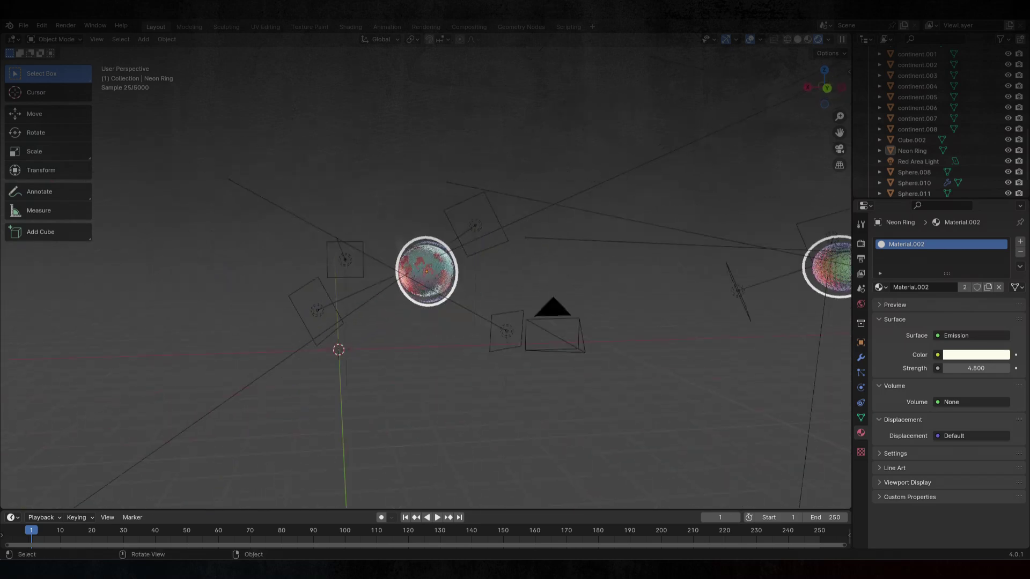
pyautogui.moveTo(551, 380)
pyautogui.mouseDown(button='middle')
pyautogui.moveTo(568, 395)
pyautogui.moveTo(557, 382)
pyautogui.mouseUp(button='middle')
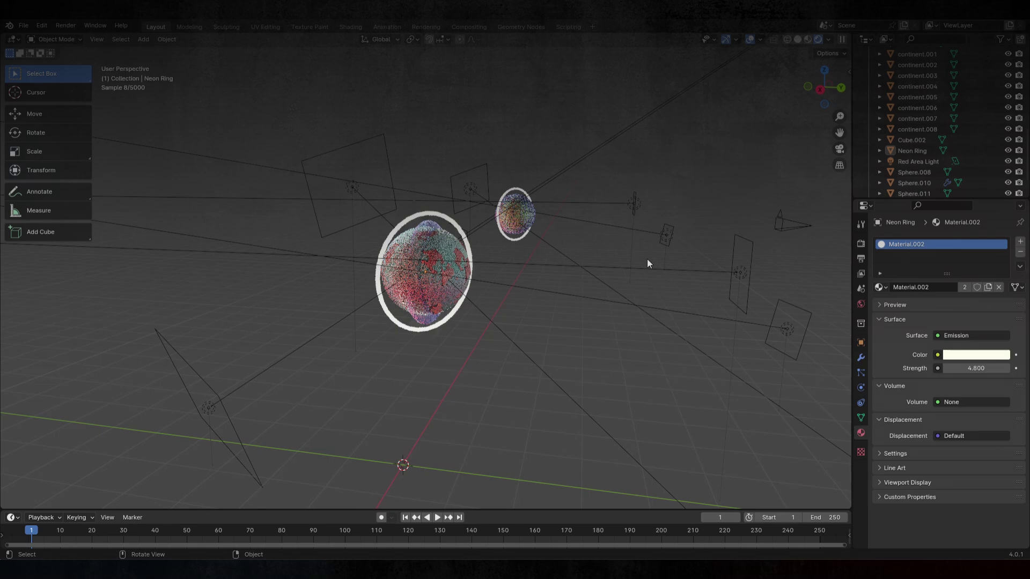
pyautogui.click(798, 40)
pyautogui.moveTo(684, 163)
pyautogui.mouseDown(button='middle')
pyautogui.moveTo(621, 240)
pyautogui.moveTo(459, 225)
pyautogui.moveTo(780, 154)
pyautogui.mouseUp(button='middle')
pyautogui.click(832, 40)
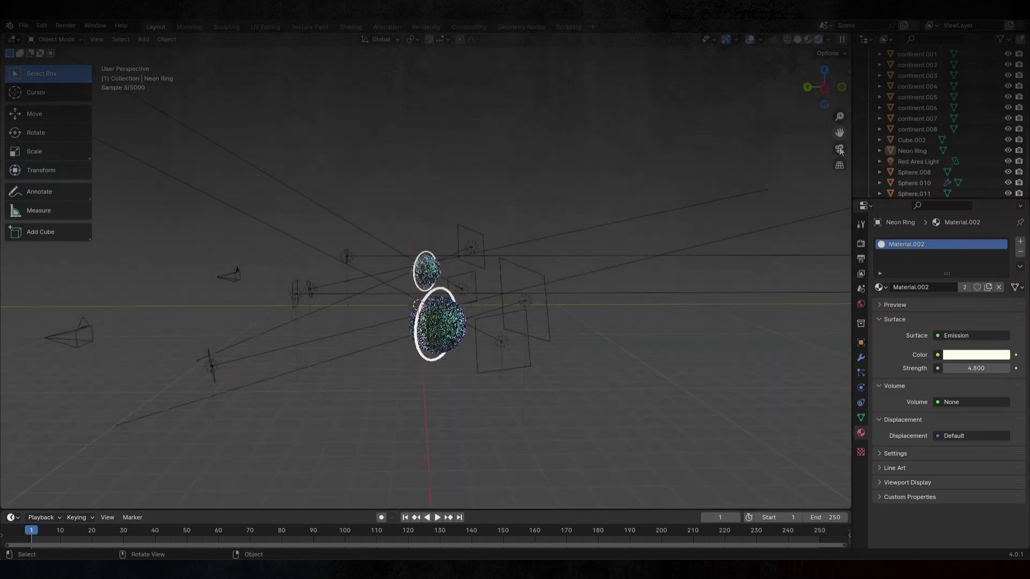
pyautogui.click(840, 149)
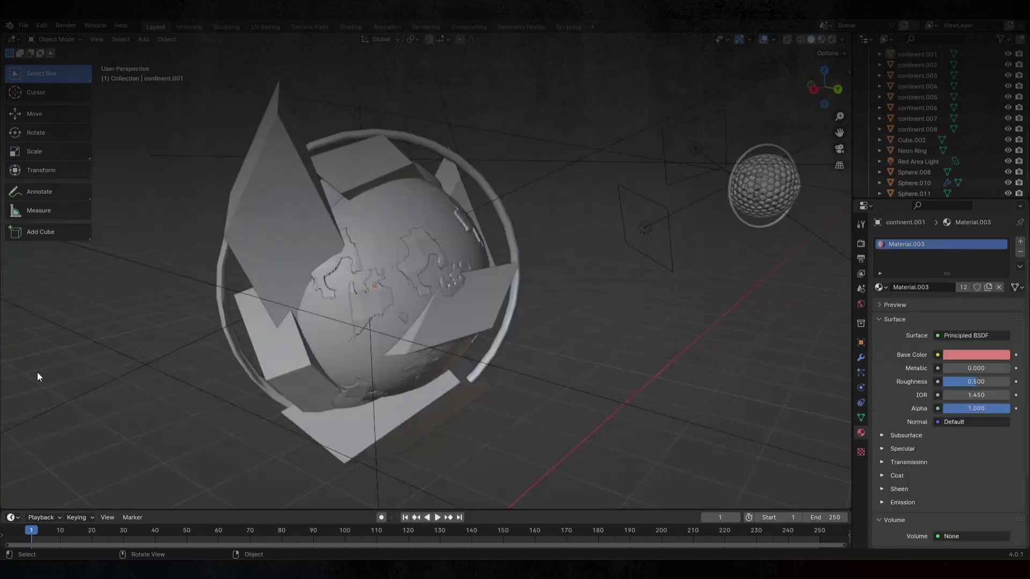
# Return to rendered shading and select the outer sphere of the second ringed planet
pyautogui.click(831, 40)
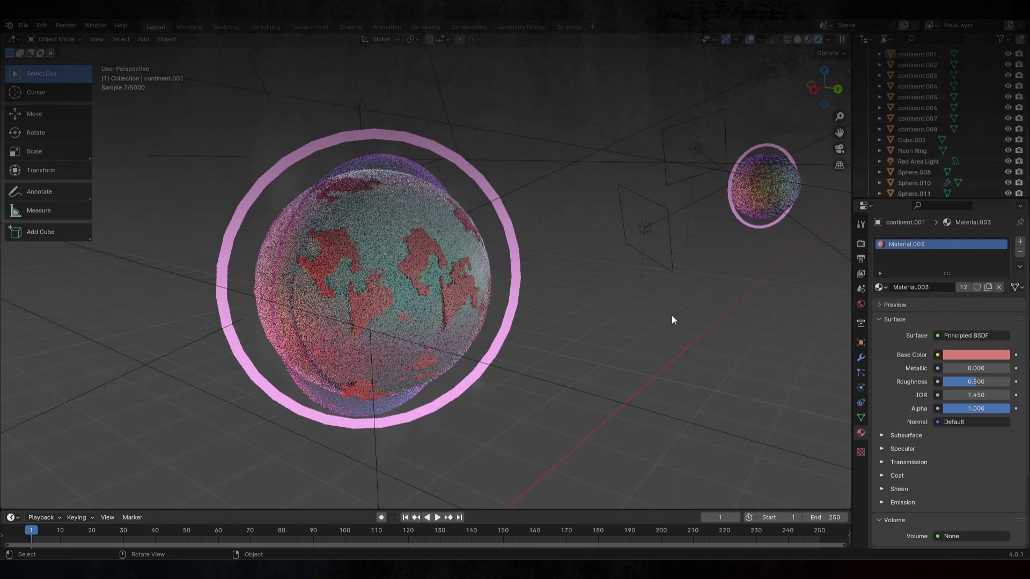
pyautogui.moveTo(674, 320); pyautogui.dragTo(589, 350, button='middle')
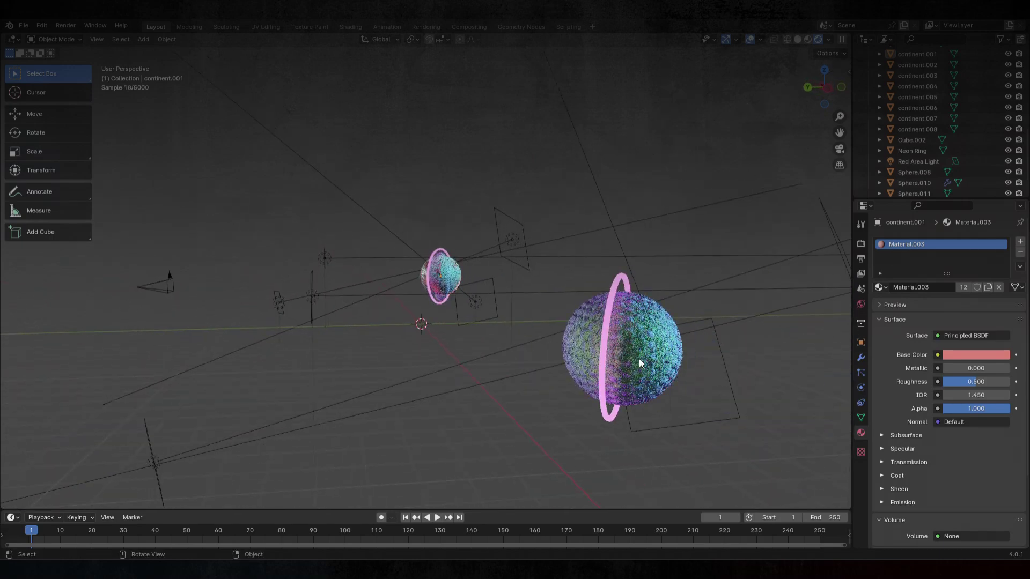
pyautogui.click(639, 359)
# Frame the whole scene and the selected second planet, examine it from another side and clear the selection
pyautogui.click(96, 40)
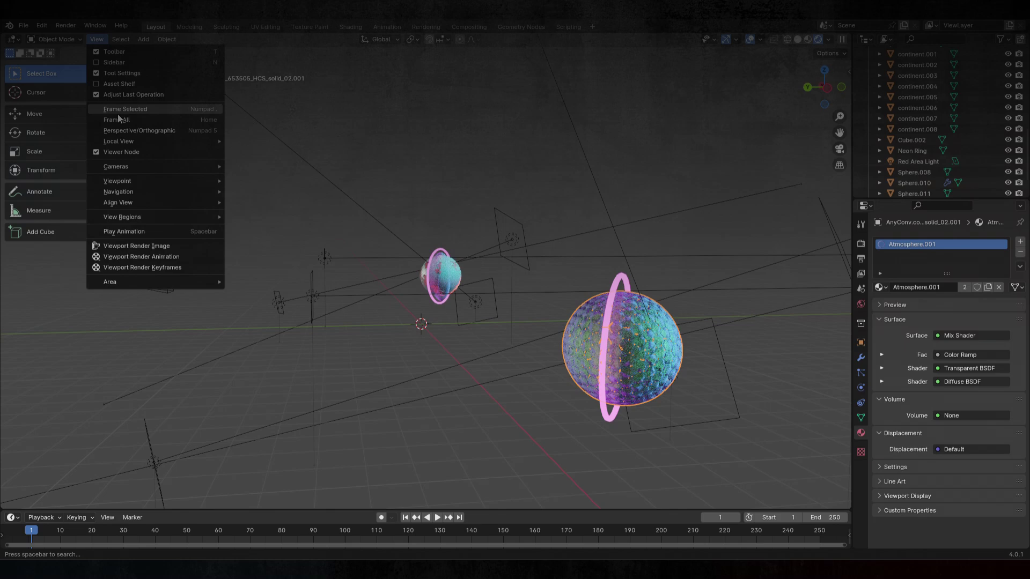
pyautogui.click(118, 113)
pyautogui.click(97, 39)
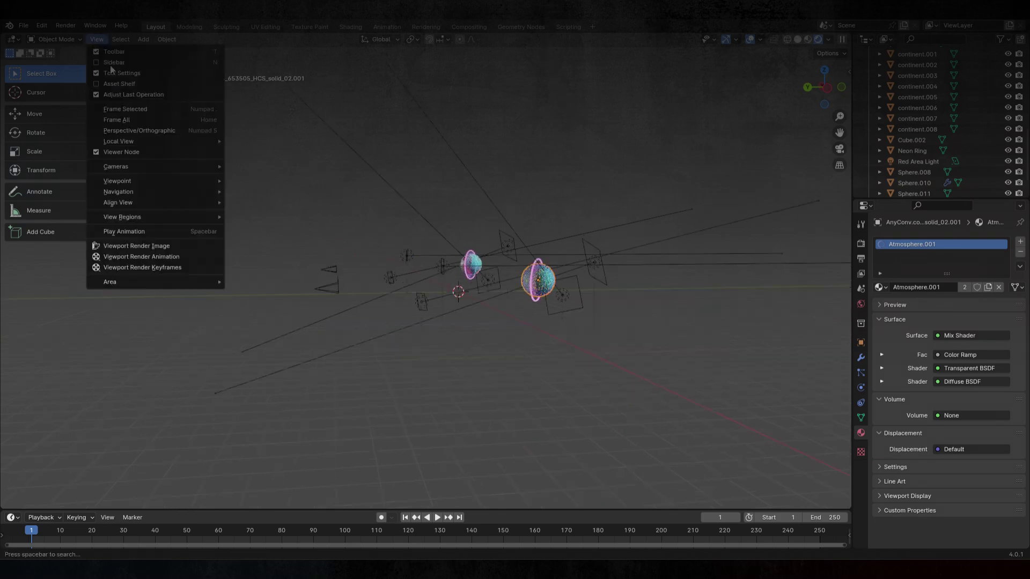
pyautogui.click(145, 111)
pyautogui.moveTo(550, 269); pyautogui.dragTo(667, 278, button='middle')
pyautogui.scroll(-3, 668, 278)
pyautogui.click(650, 308)
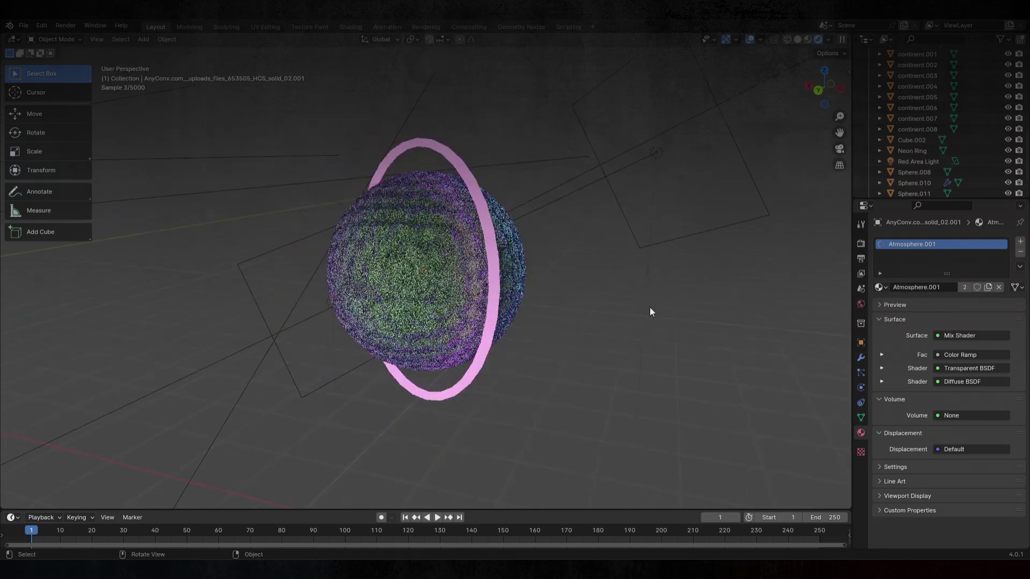